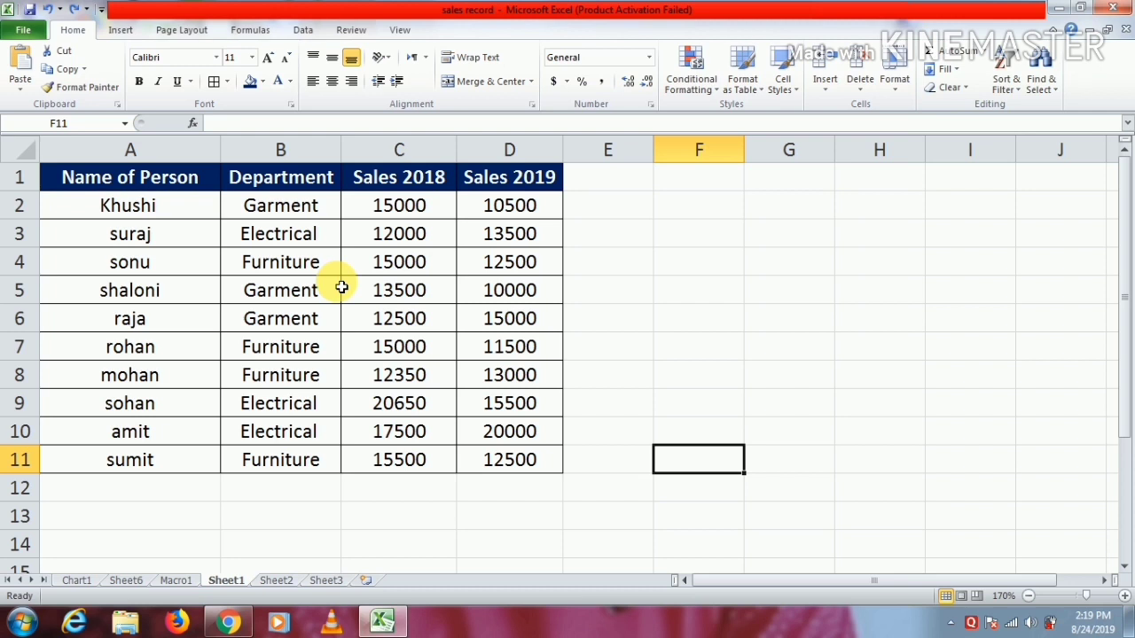
Step: Point out Garment department entries and Sales 2018 figures such as 12500 in the source table
left_click(255, 294)
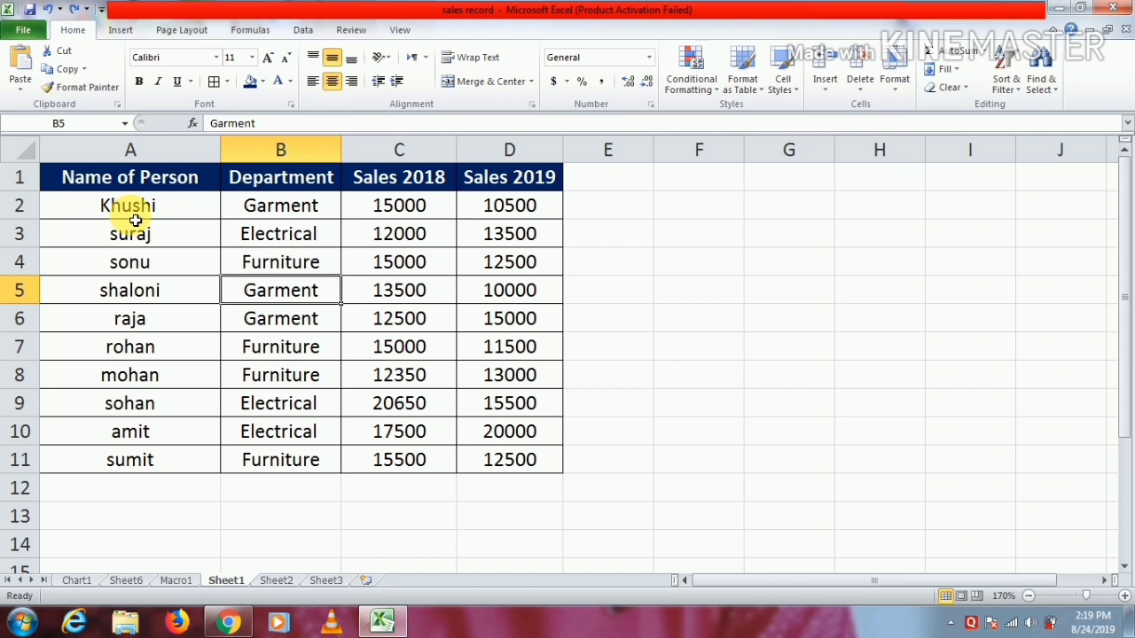
left_click(279, 218)
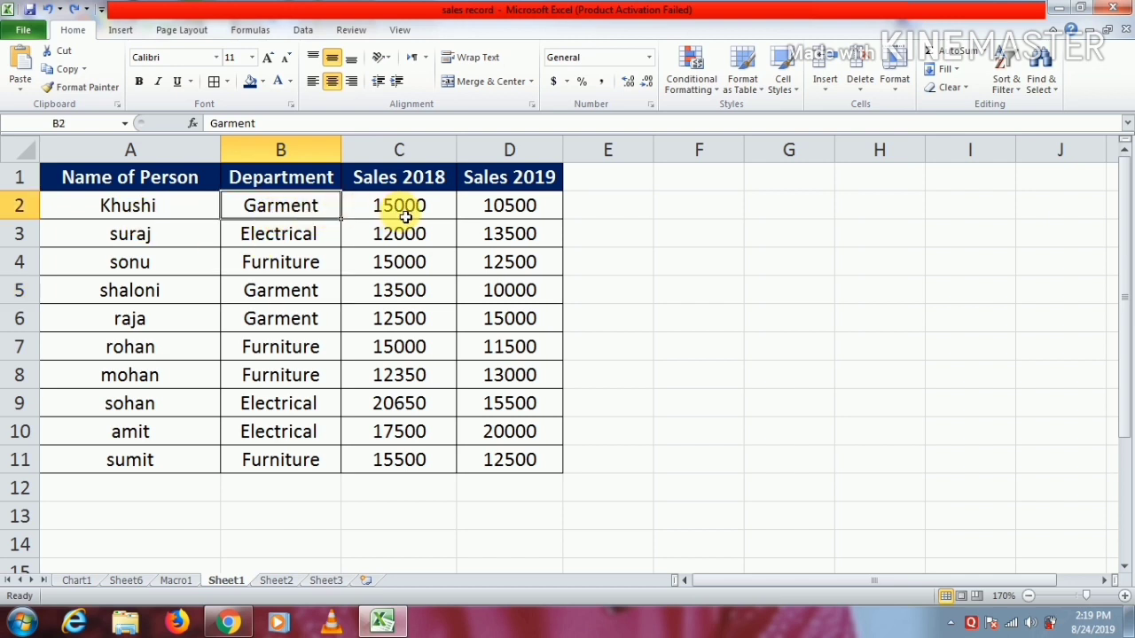
left_click(282, 289)
left_click(404, 290)
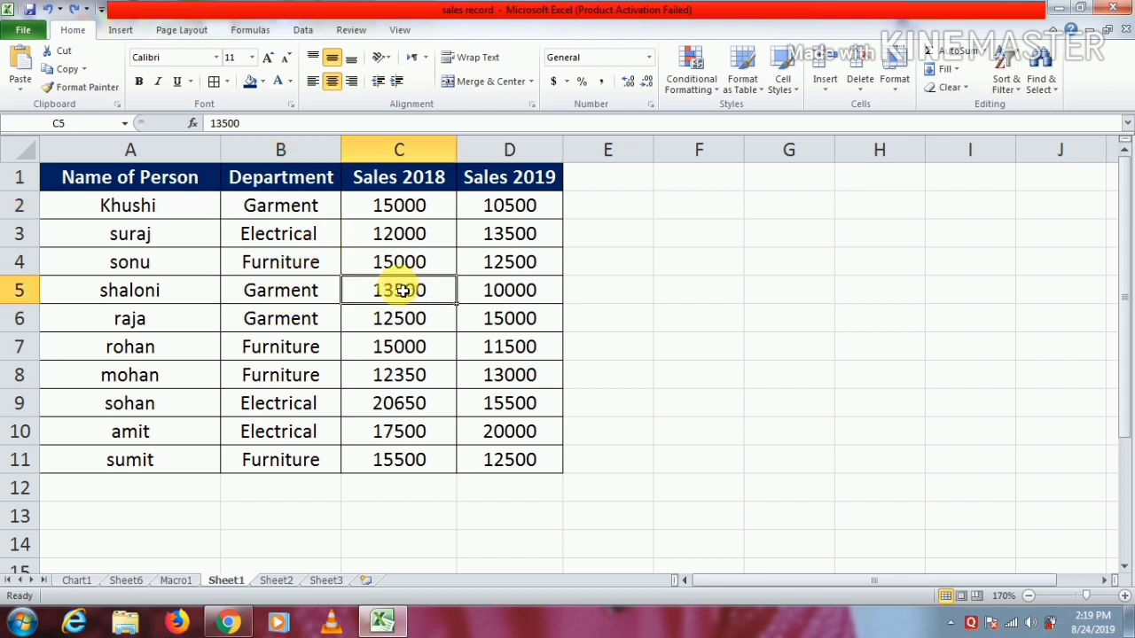
left_click(290, 332)
left_click(399, 325)
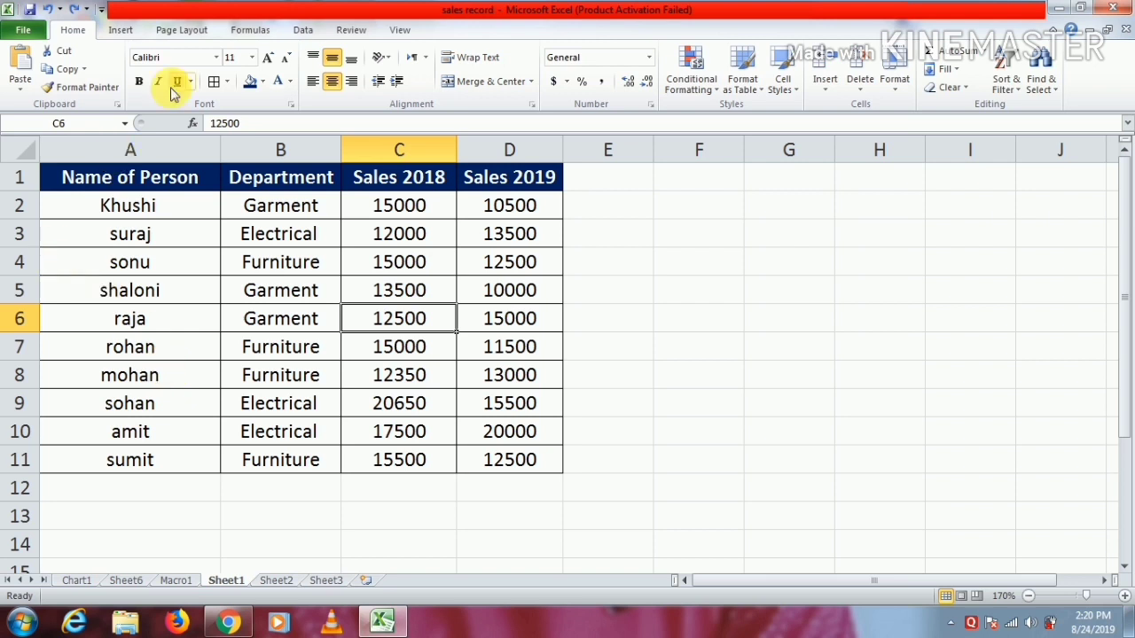
Step: Create a PivotTable from Sheet1!$A$1:$D$11 on a new worksheet
left_click(121, 30)
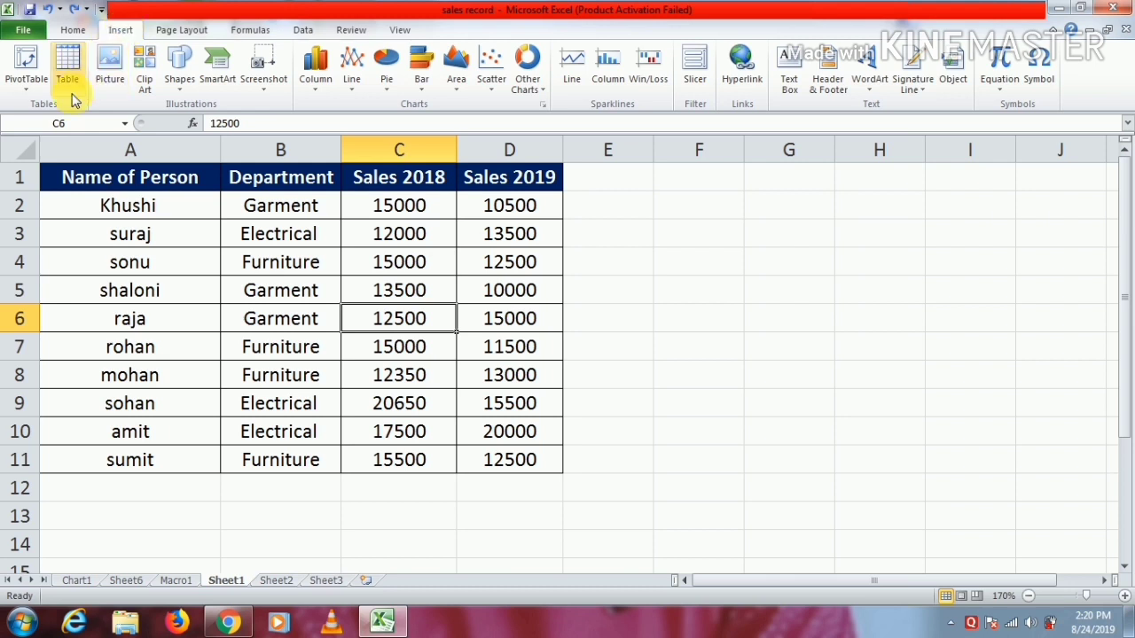
left_click(26, 98)
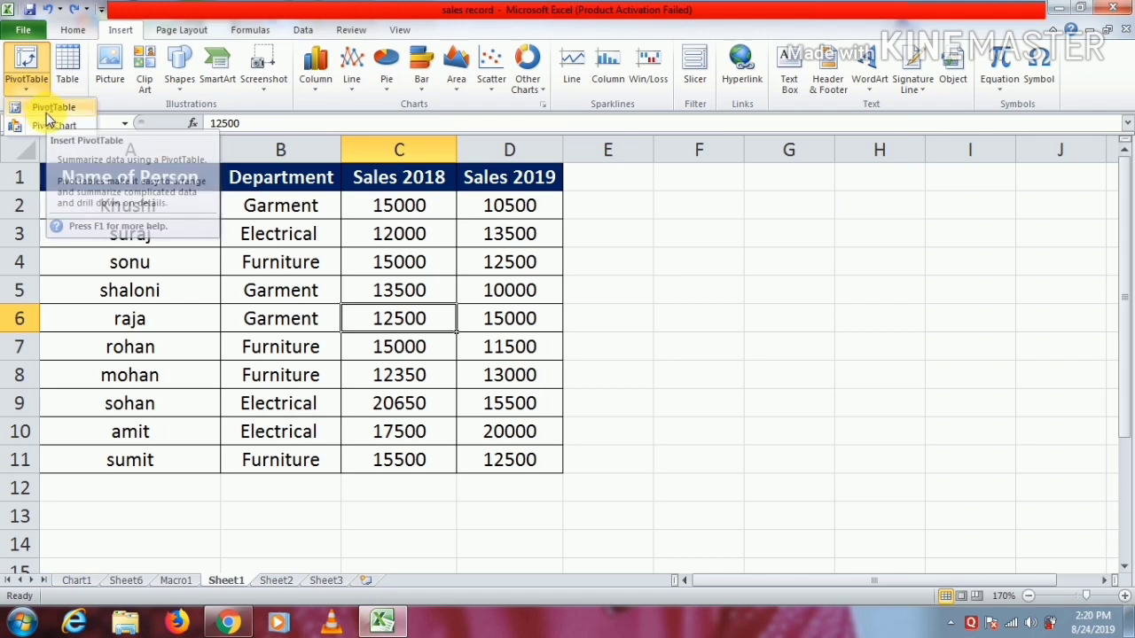
left_click(47, 112)
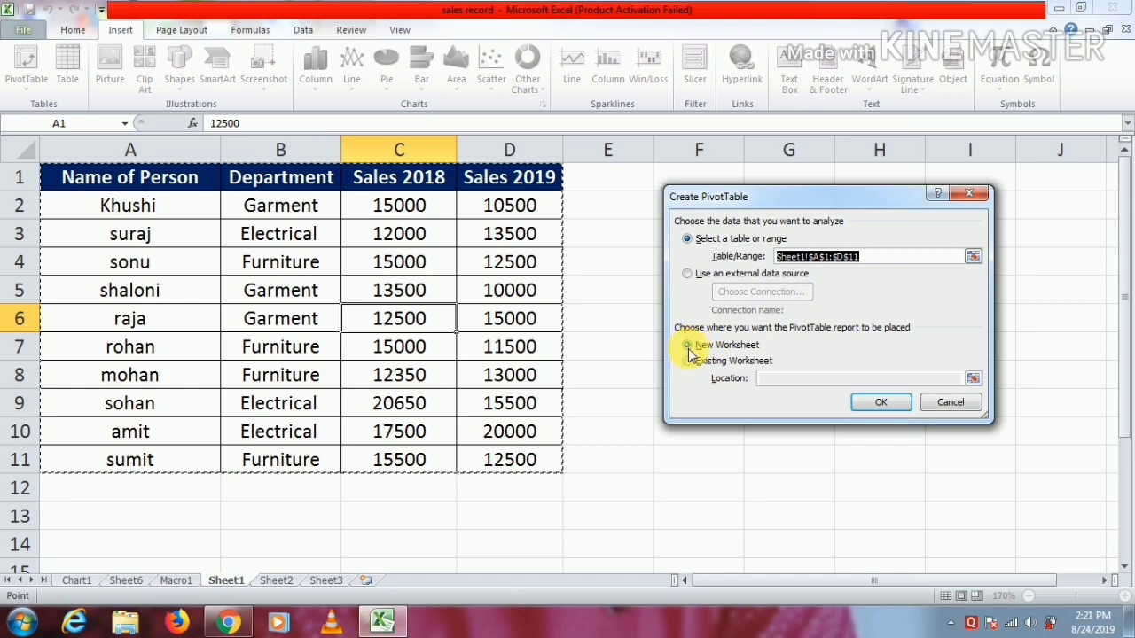
left_click(876, 401)
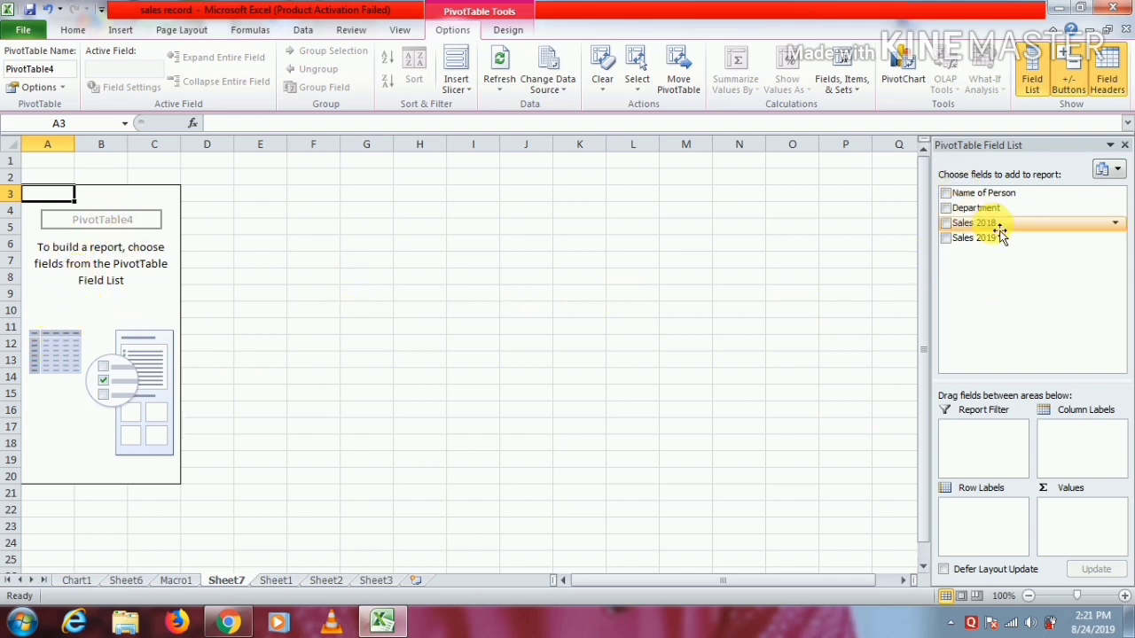
Step: Check the Sheet1 sales data, then return to the new PivotTable on Sheet7
left_click(274, 581)
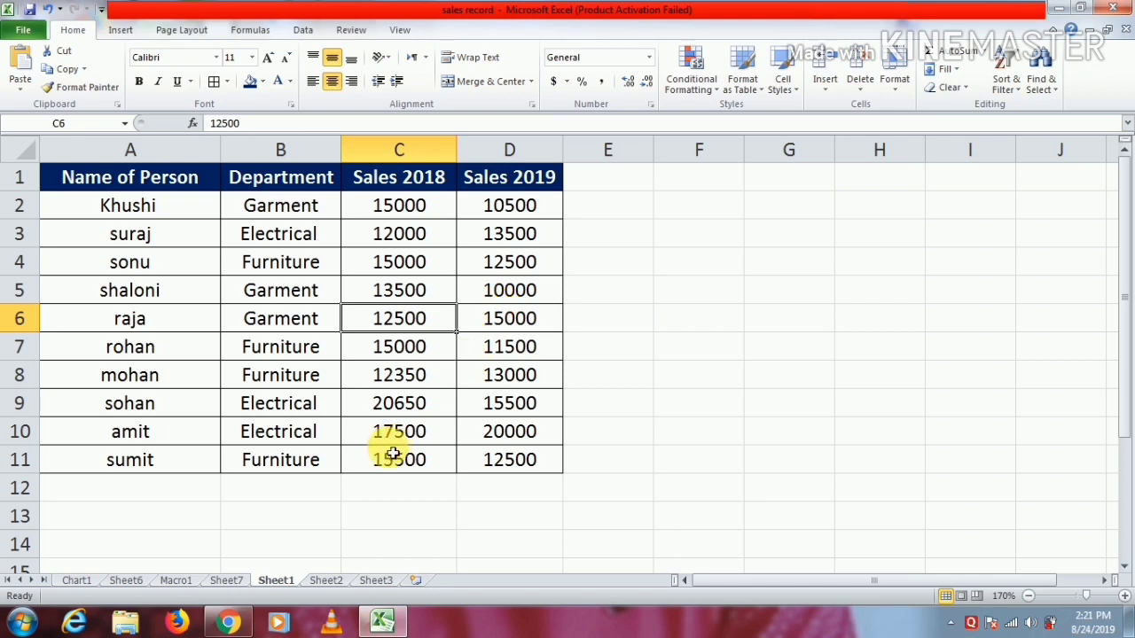
left_click(227, 581)
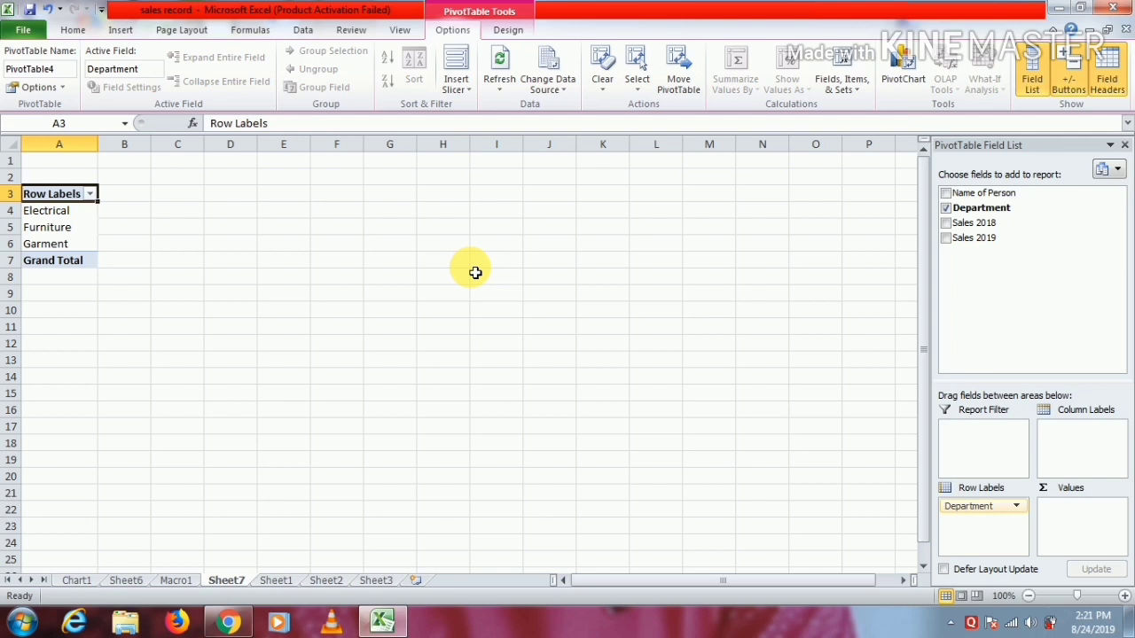
Step: Add Sum of Sales 2018 to the PivotTable and compare it against the Sheet1 source data
left_click(946, 222)
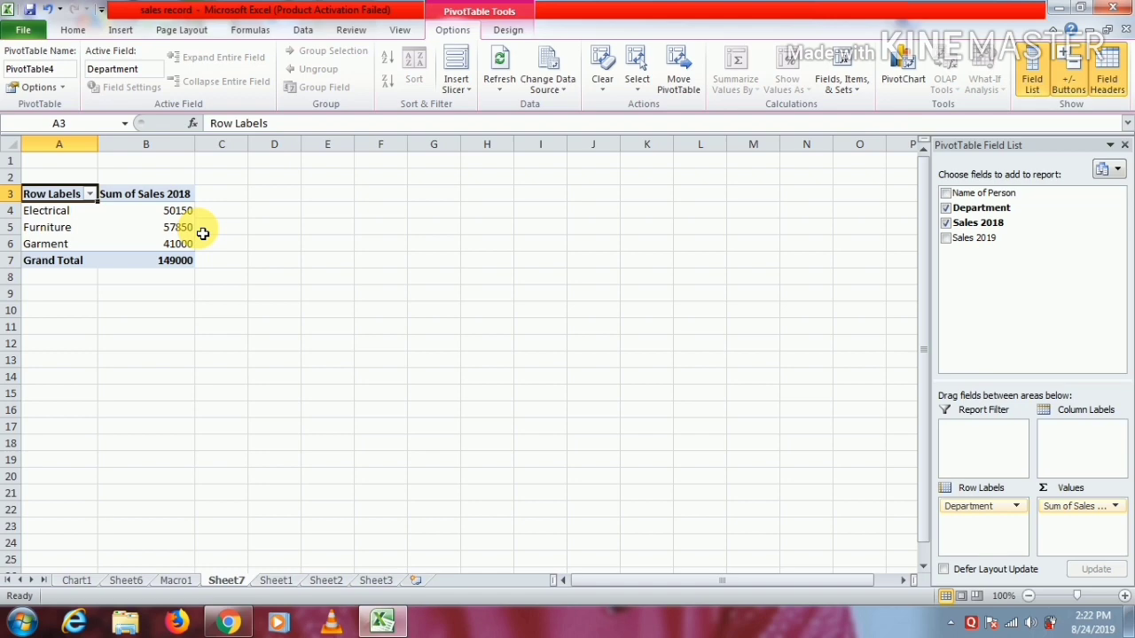
left_click(275, 580)
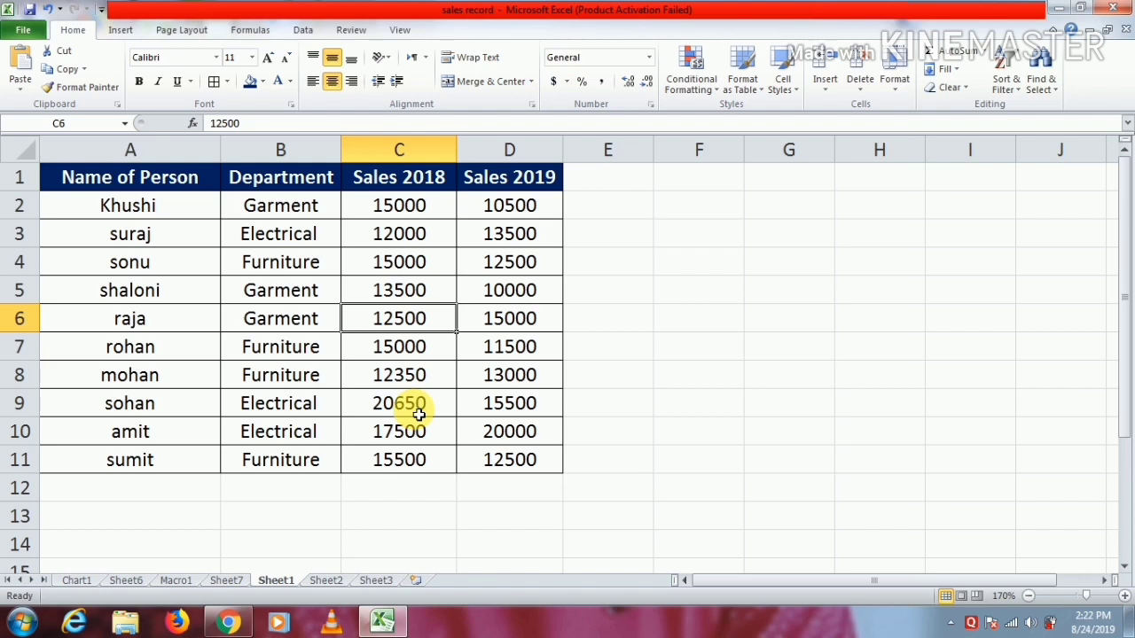
left_click(227, 580)
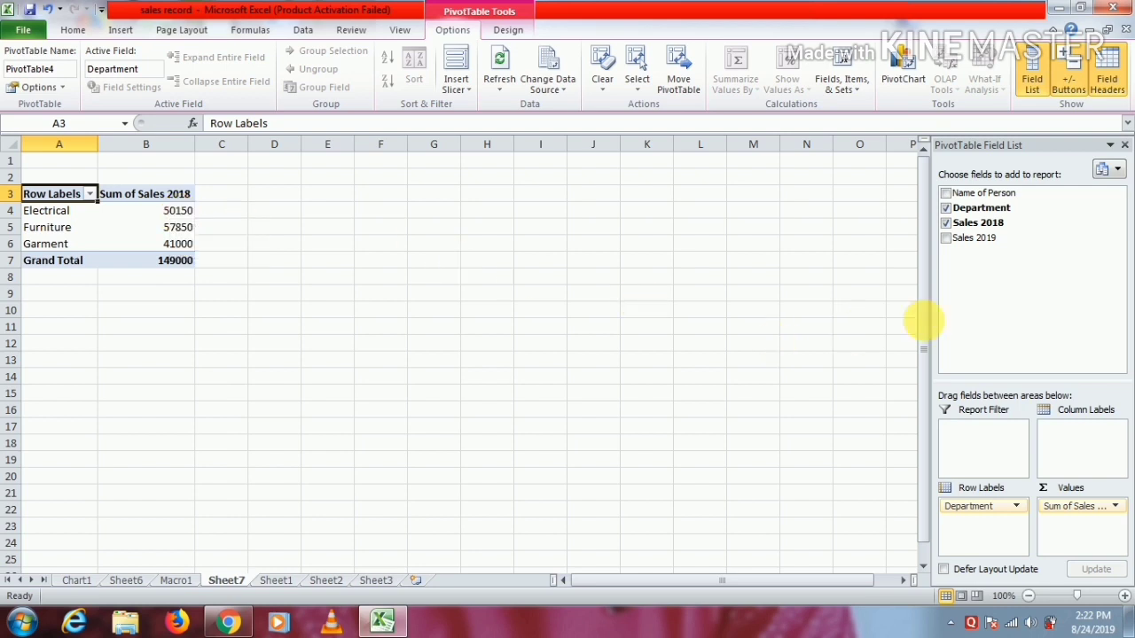
Step: Add Sum of Sales 2019 as a second values column and compare with the Sheet1 data
left_click(946, 238)
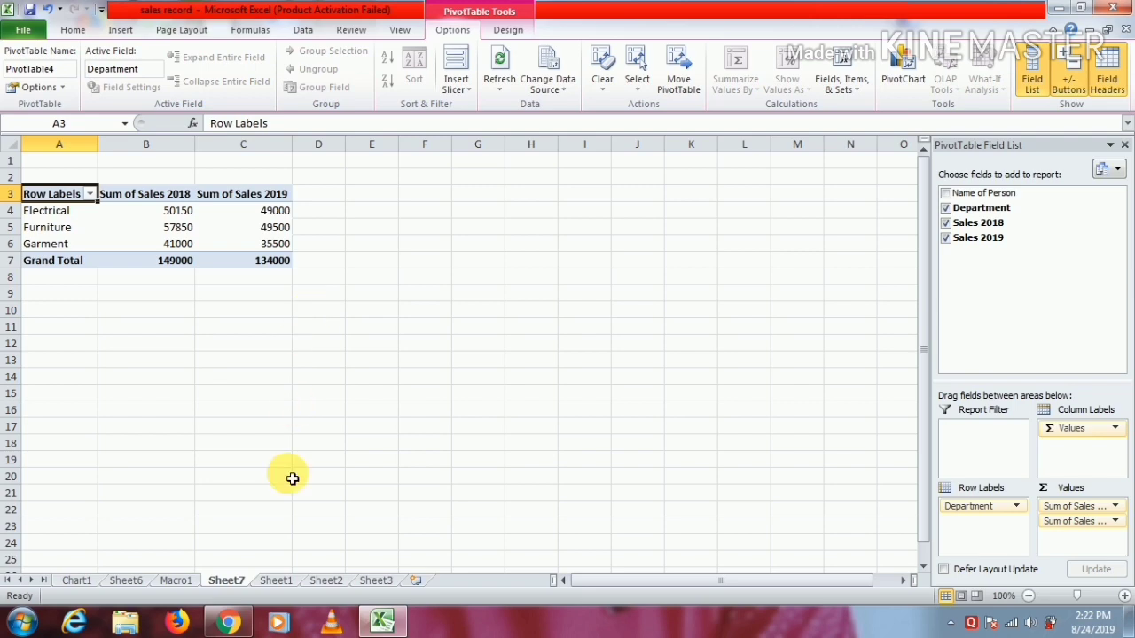
left_click(282, 582)
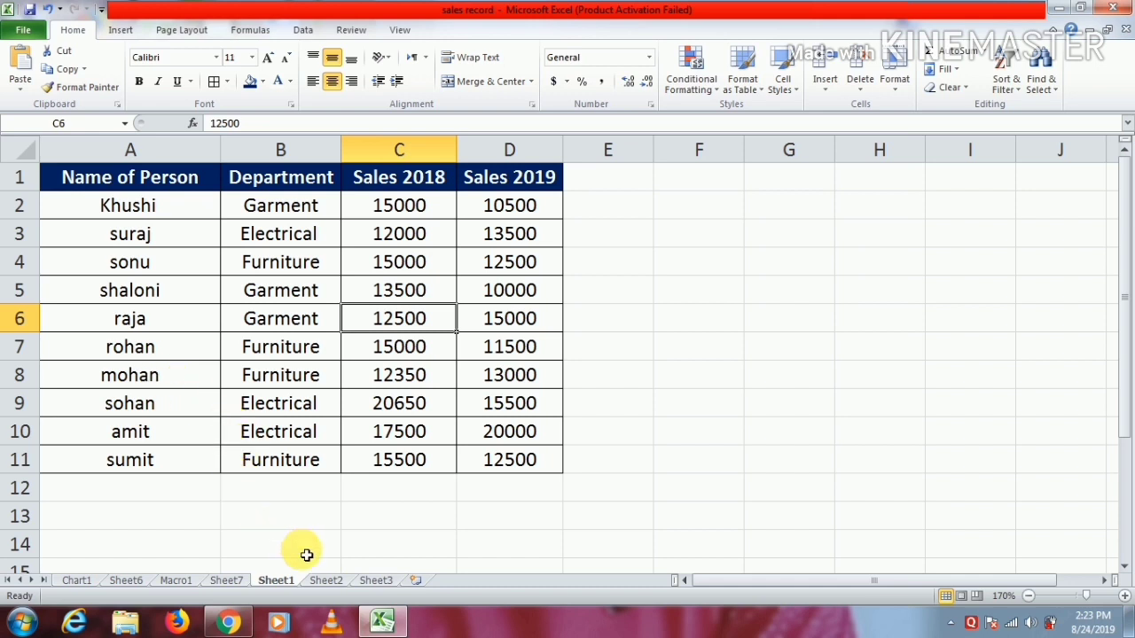
left_click(236, 583)
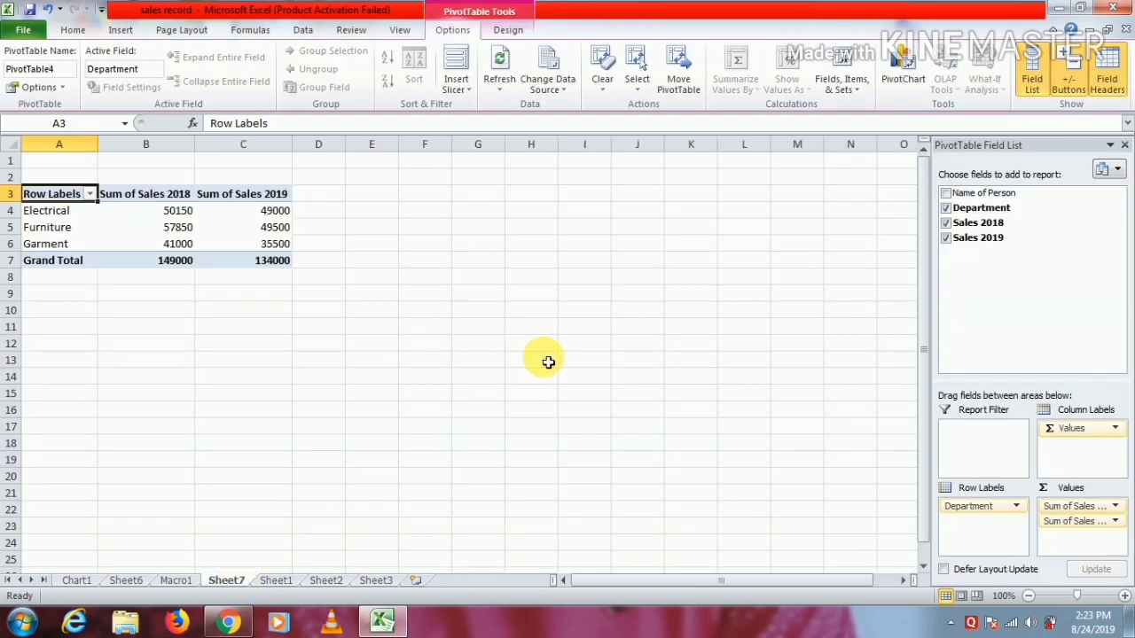
Step: Rebuild the PivotTable rows as Department then Name of Person, without sales sums
left_click(945, 208)
left_click(945, 222)
left_click(947, 237)
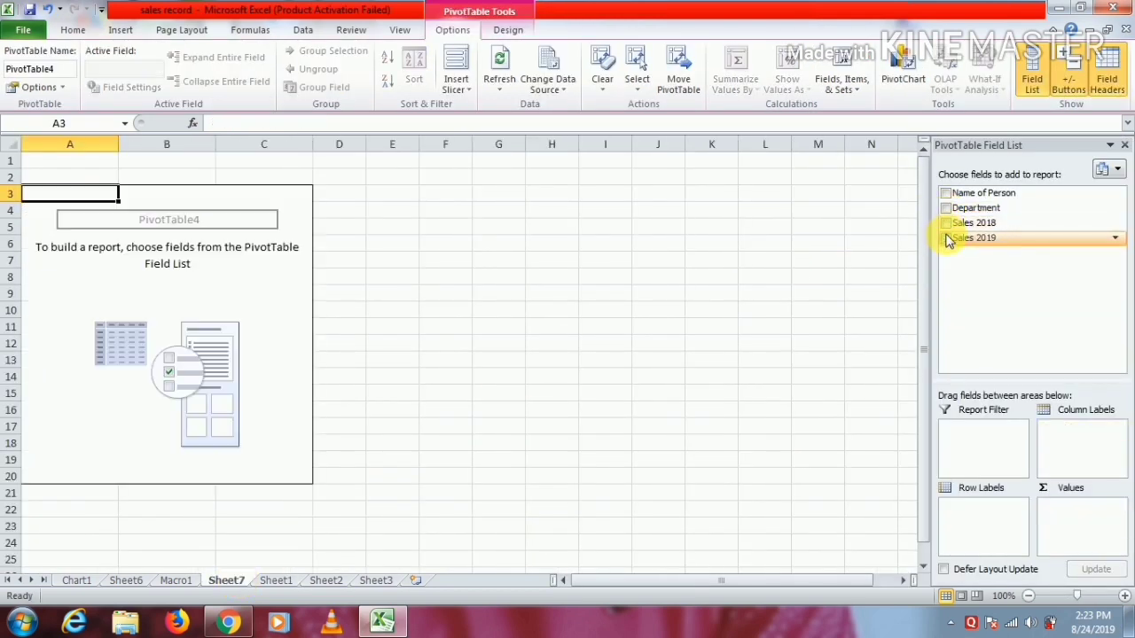
left_click(946, 207)
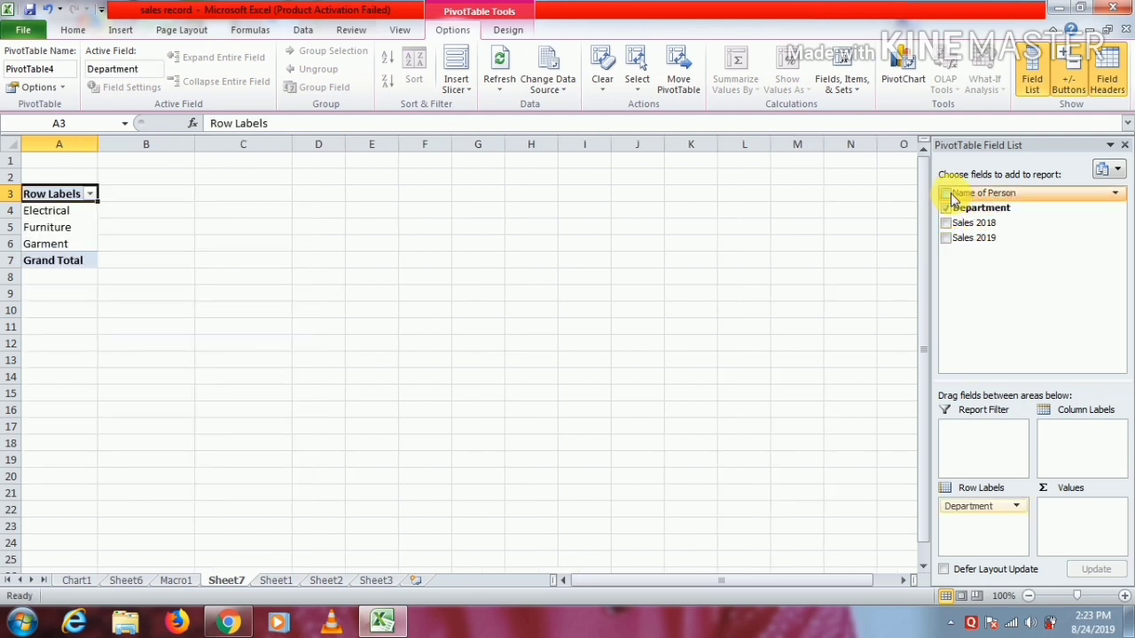
left_click(946, 193)
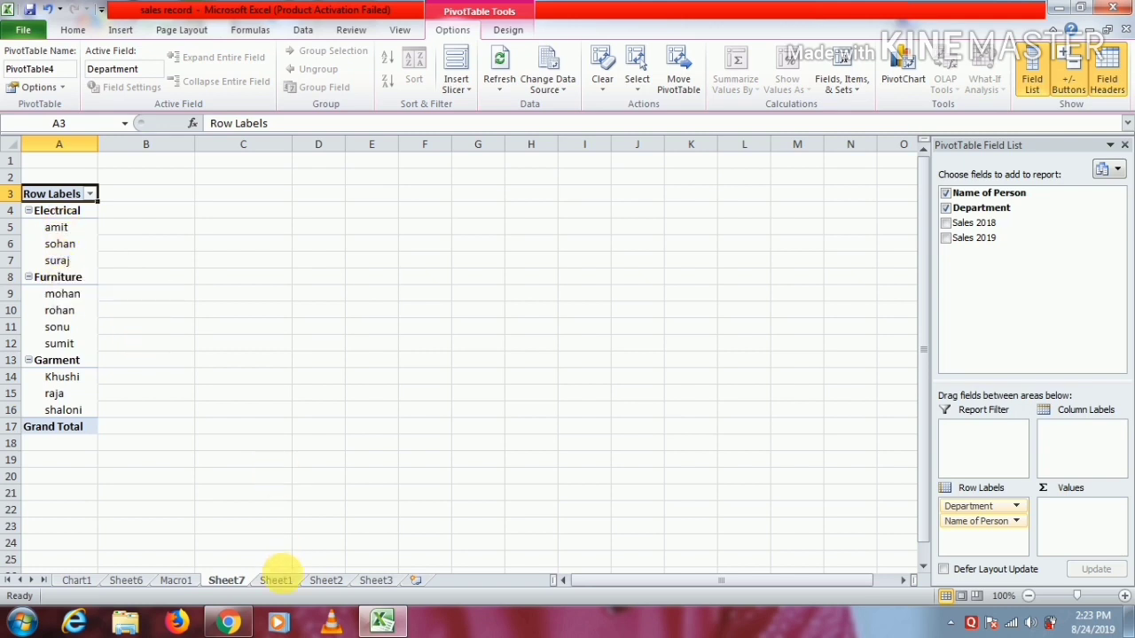
Step: Compare the Sheet7 PivotTable with the Sheet1 data, ending on Sheet1's sales table
left_click(277, 581)
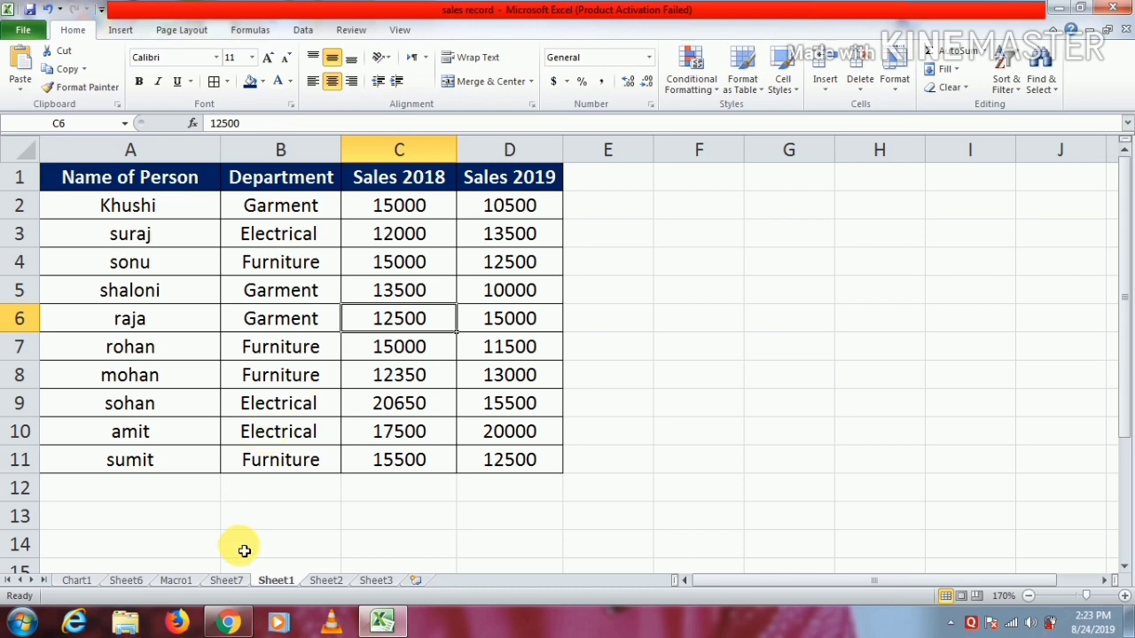
left_click(232, 580)
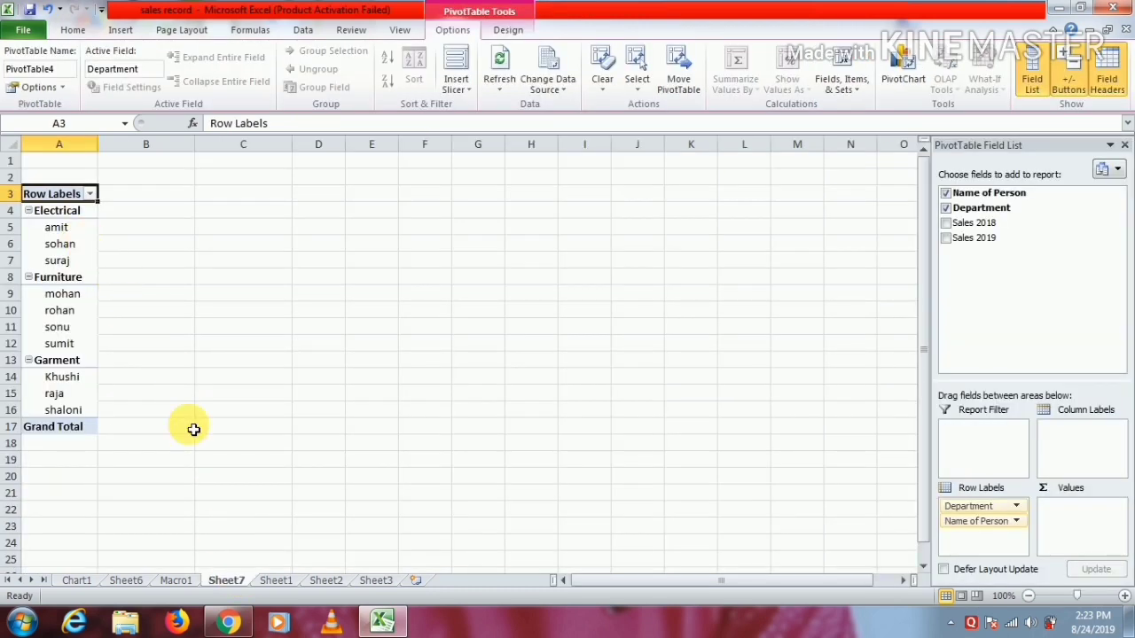
left_click(181, 581)
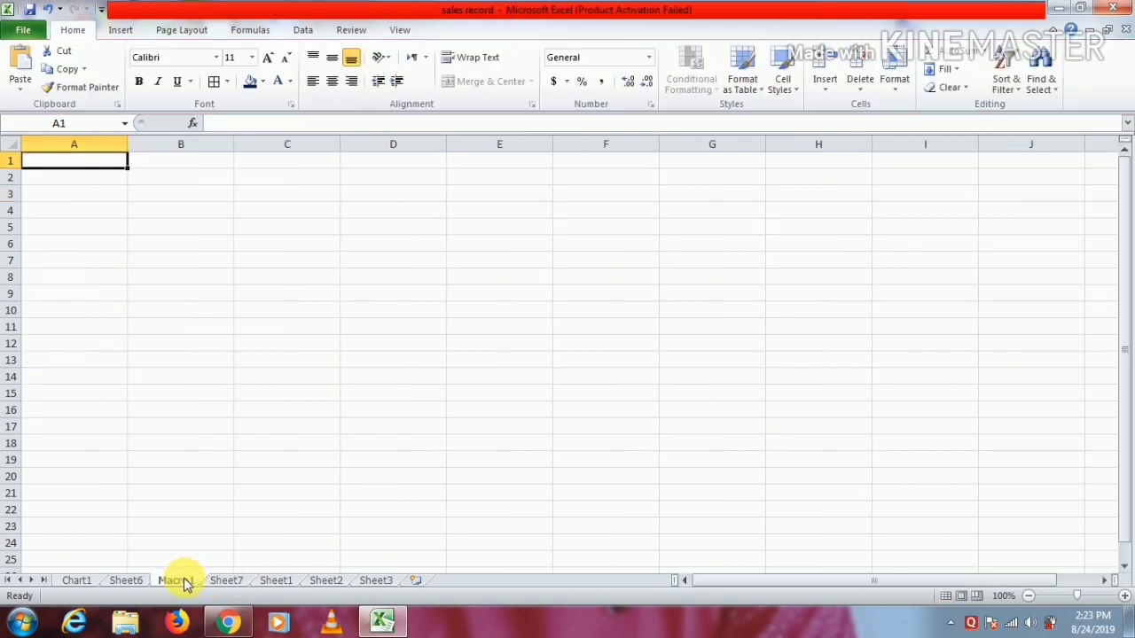
left_click(266, 581)
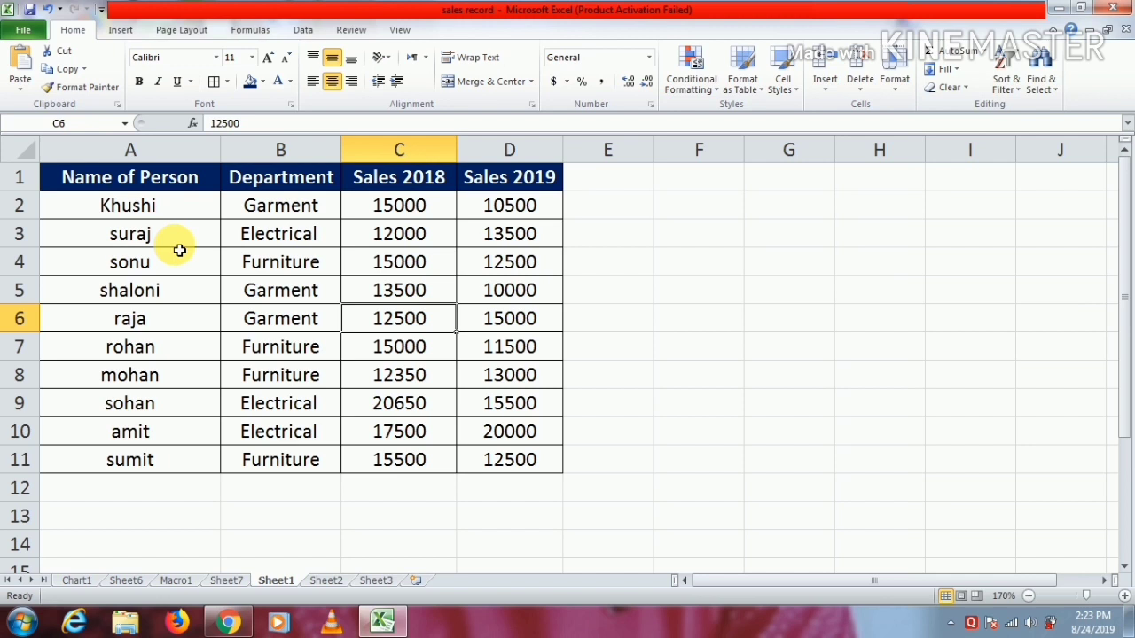
Step: On Sheet7, add per-person Sales 2018 and 2019 sums, totalling 149000 and 134000
left_click(226, 581)
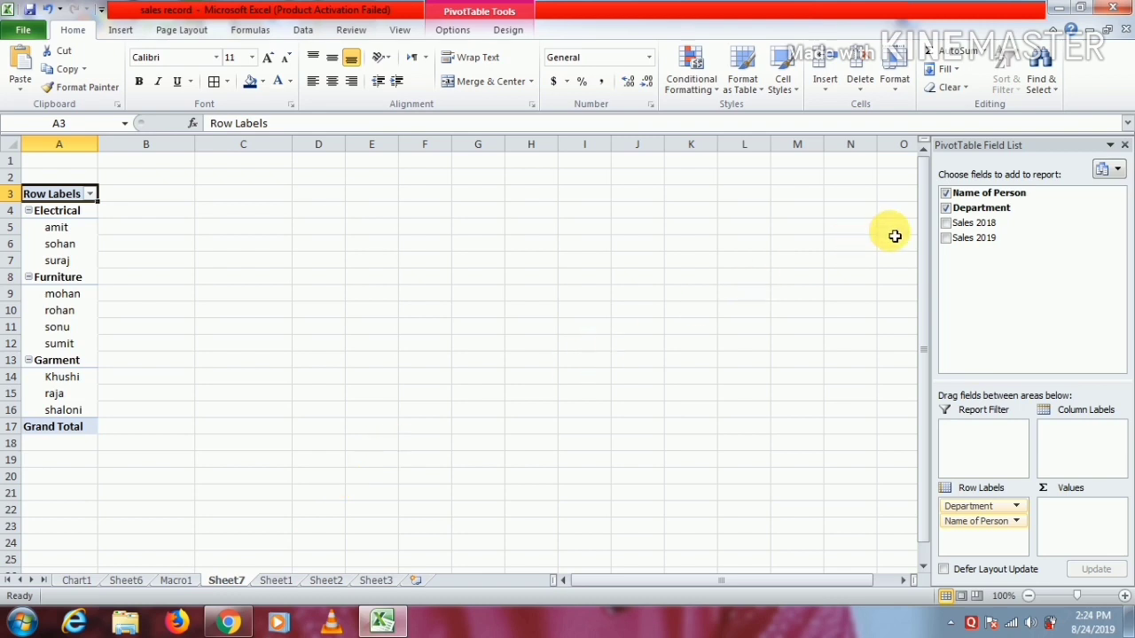
left_click_drag(950, 227, 947, 232)
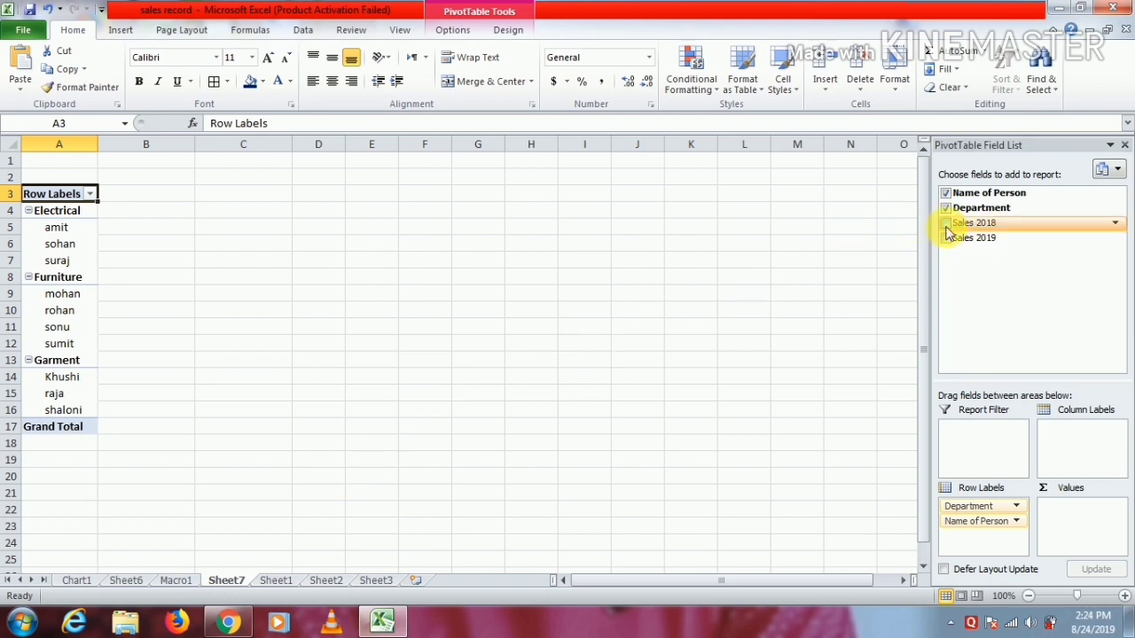
left_click(945, 224)
left_click(946, 240)
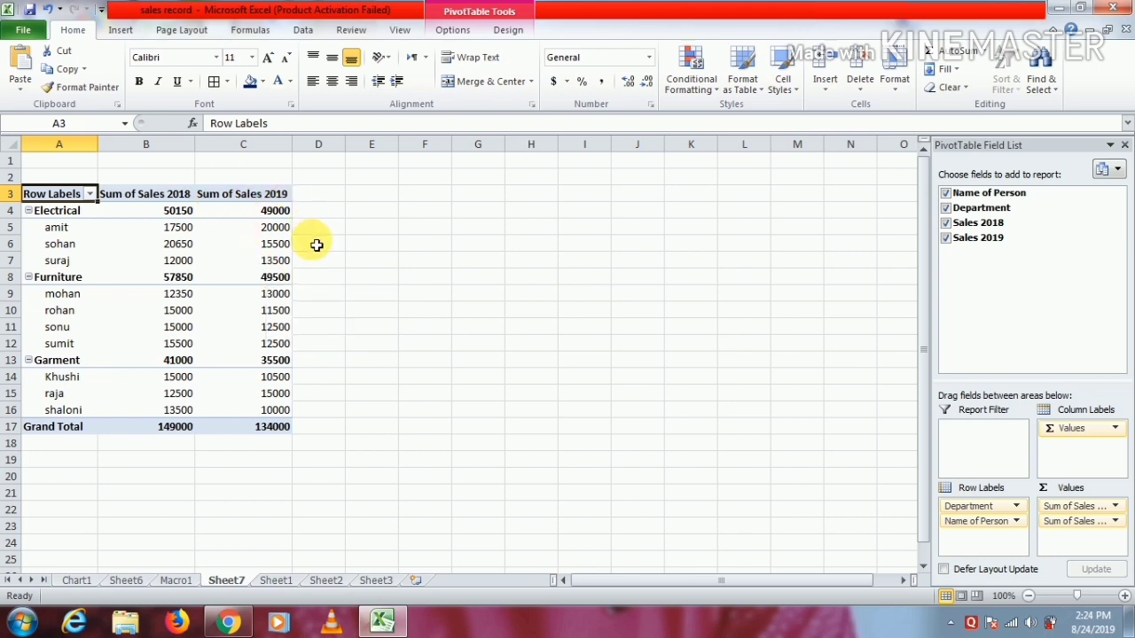
Step: Change Sheet1 cell B2 from Garment to Furniture, then return to Sheet7's PivotTable
left_click(277, 580)
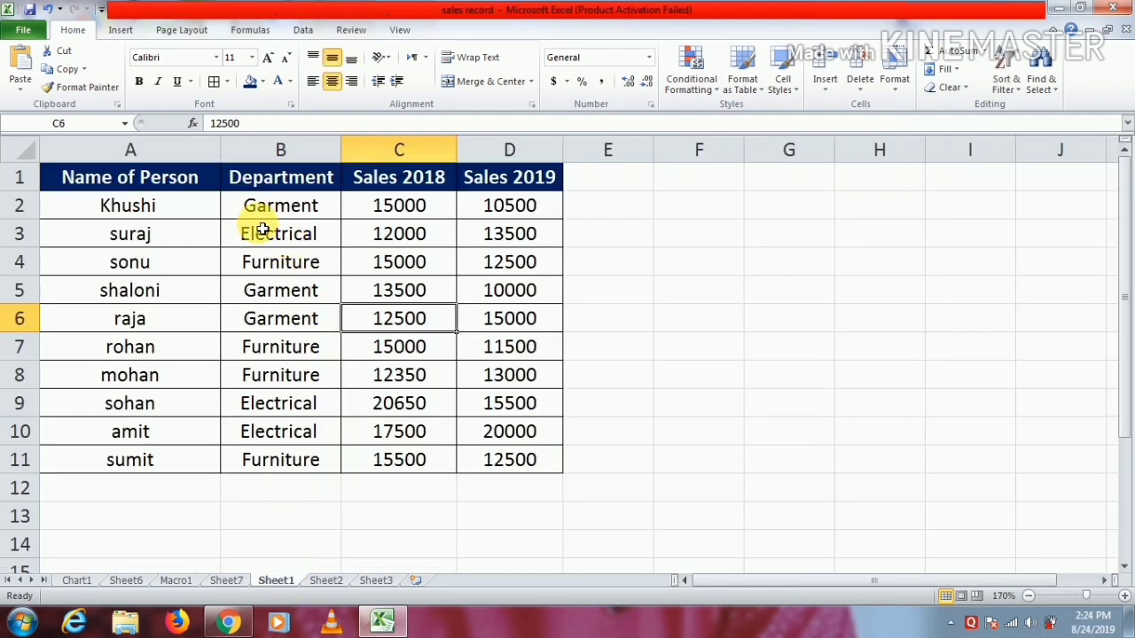
left_click(302, 216)
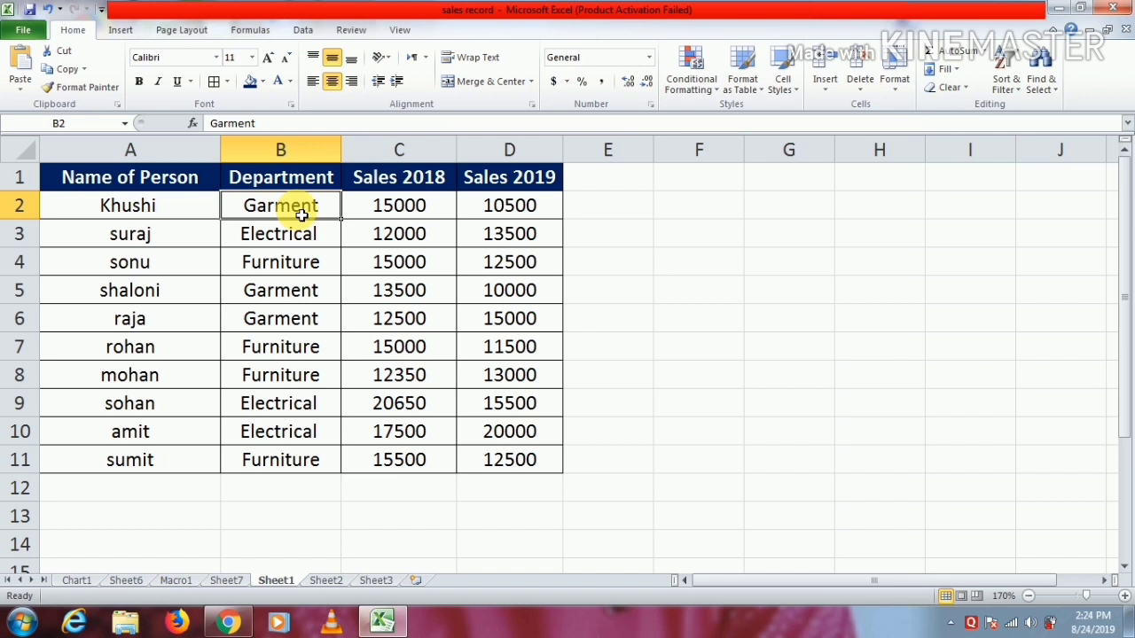
type("F")
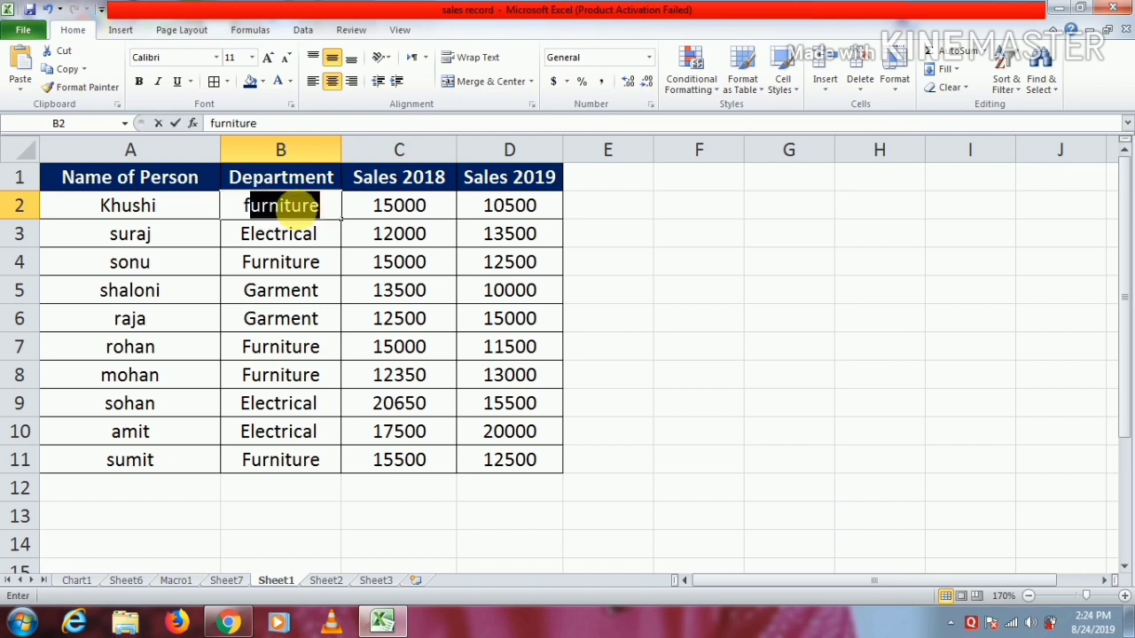
key("Return")
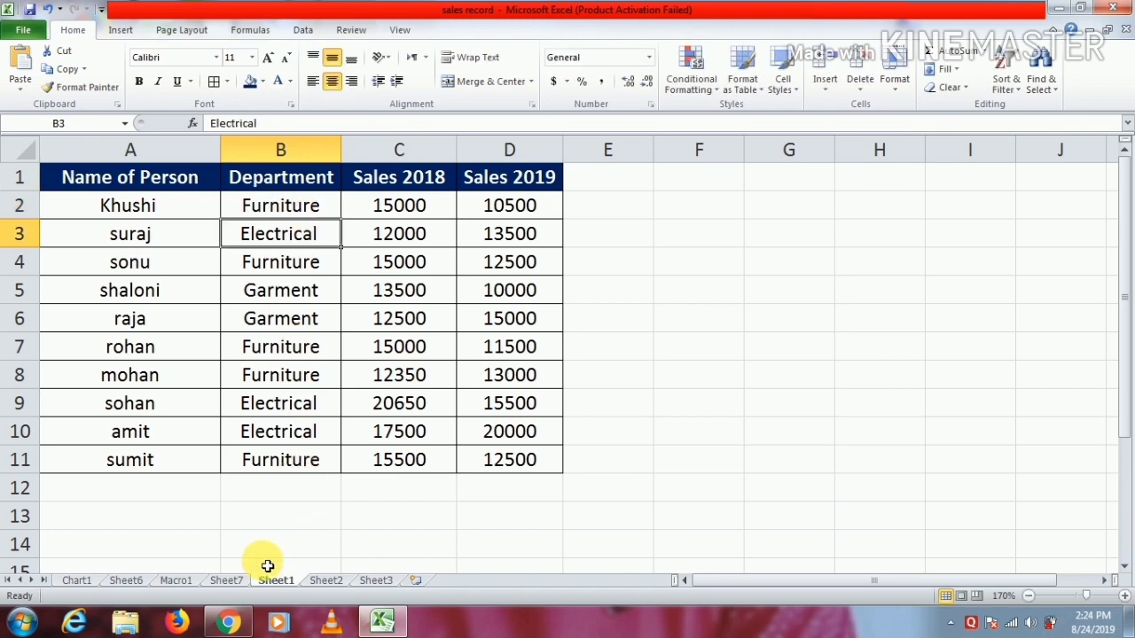
left_click(233, 584)
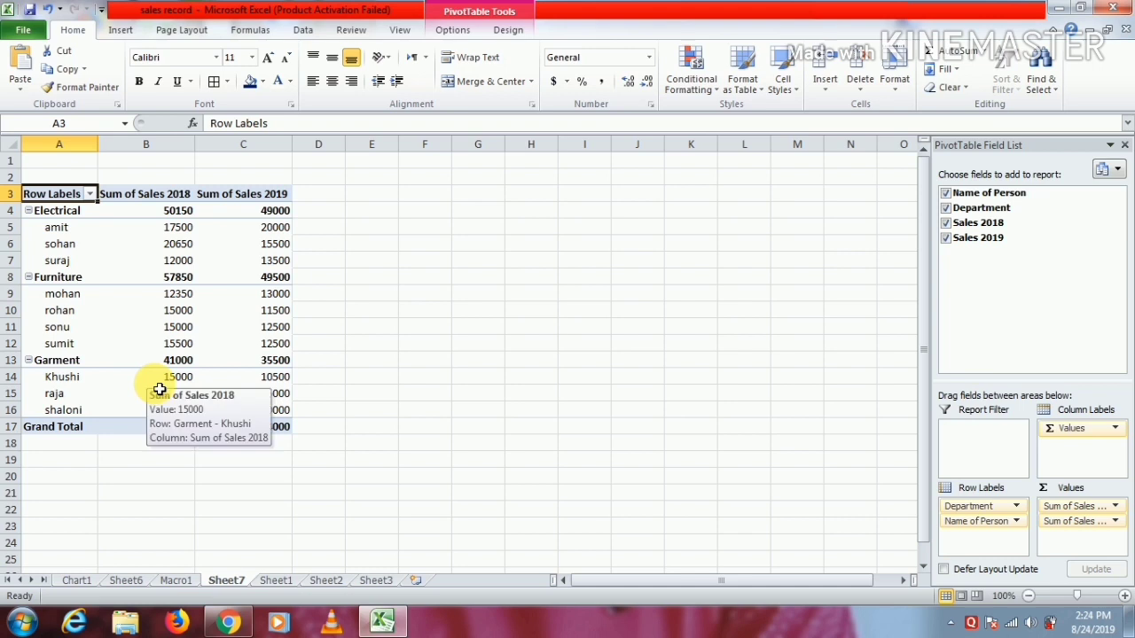
Step: Refresh All the PivotTable so Furniture shows 72850/60000 and Garment 26000/25000
left_click(276, 581)
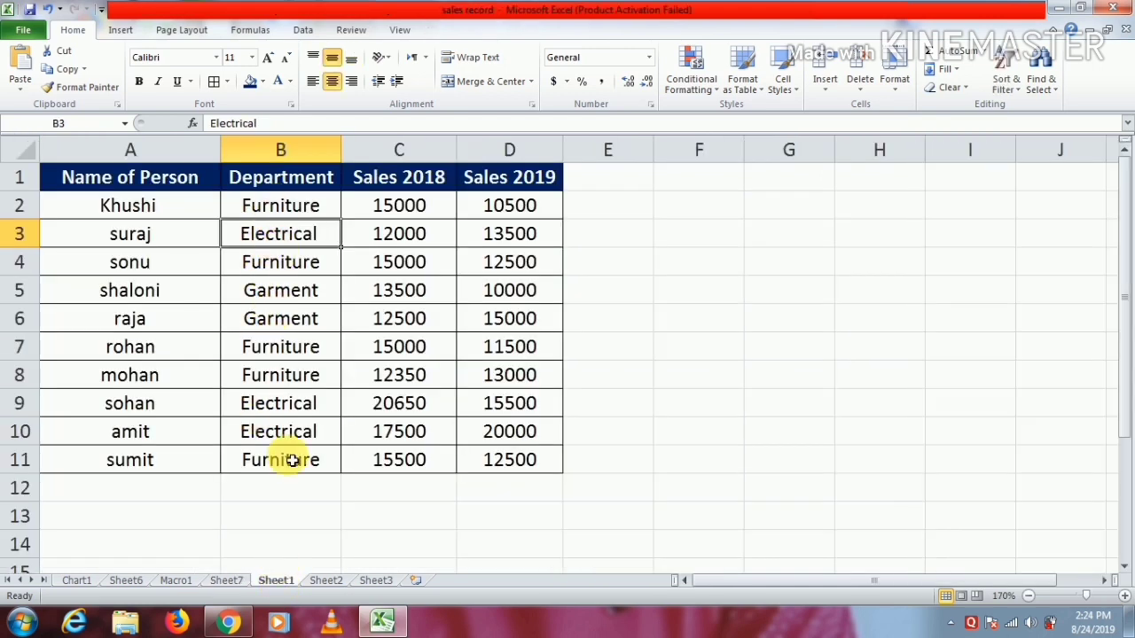
left_click(233, 582)
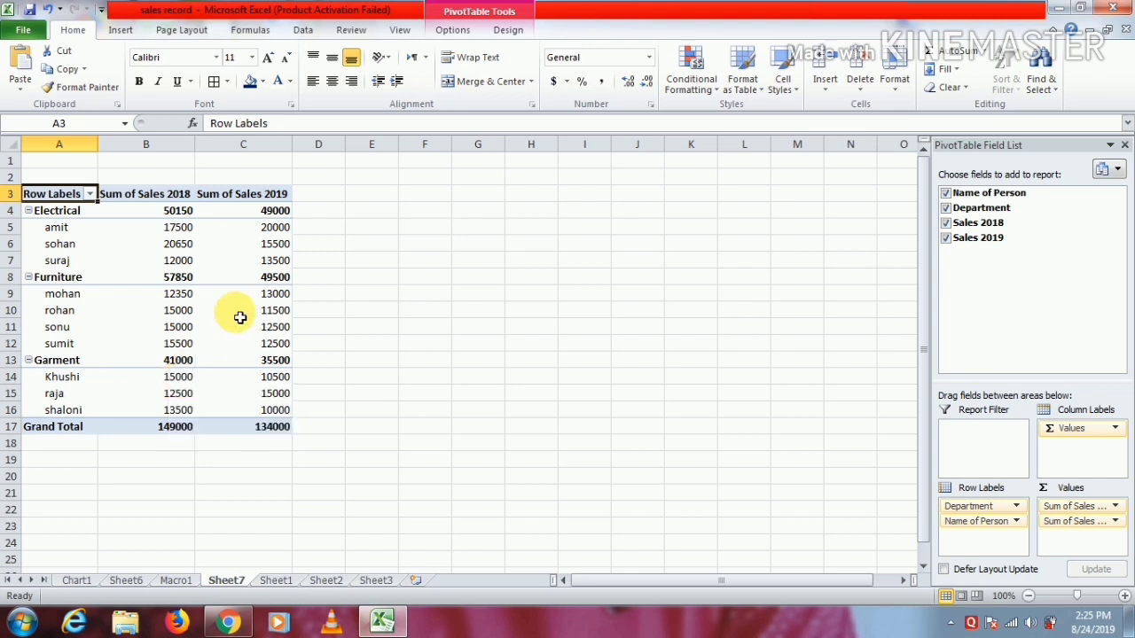
left_click(421, 328)
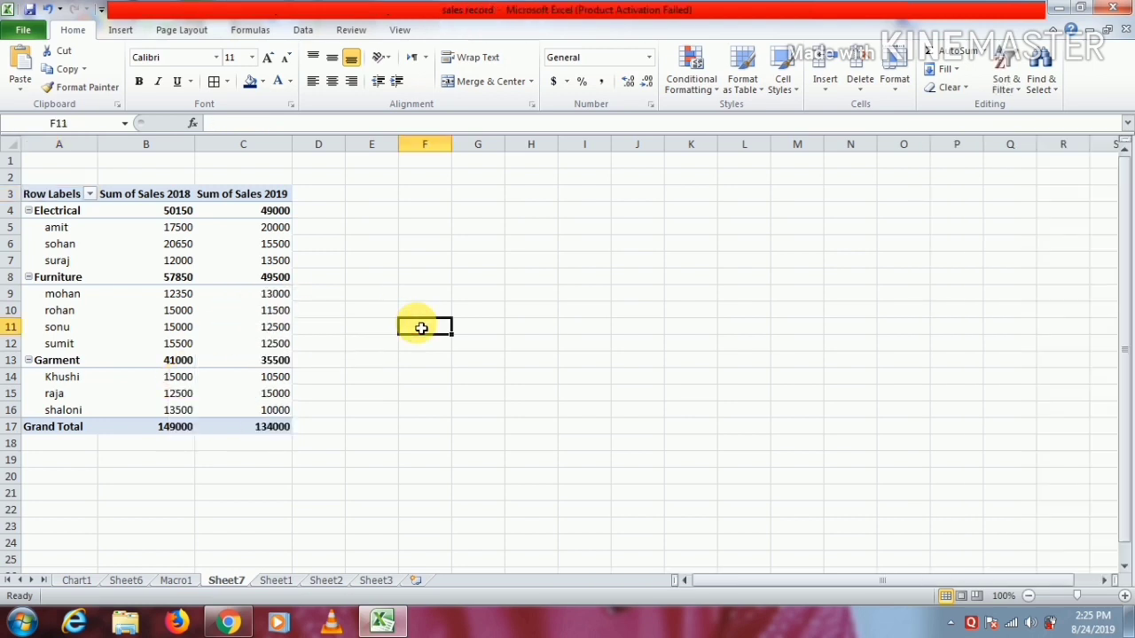
left_click(172, 245)
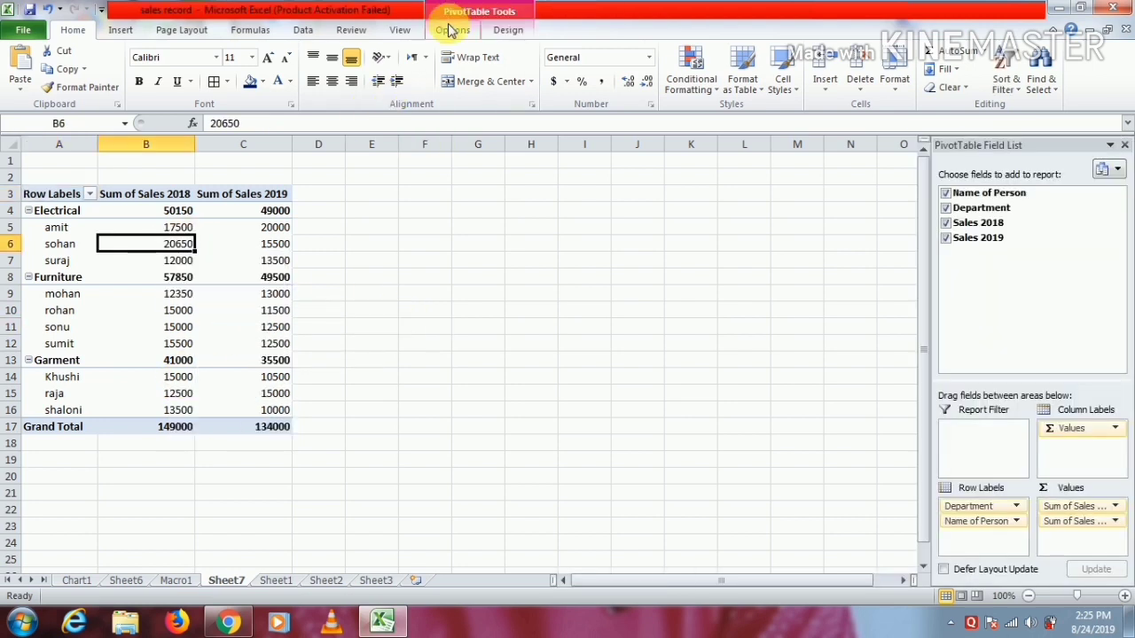
left_click(451, 32)
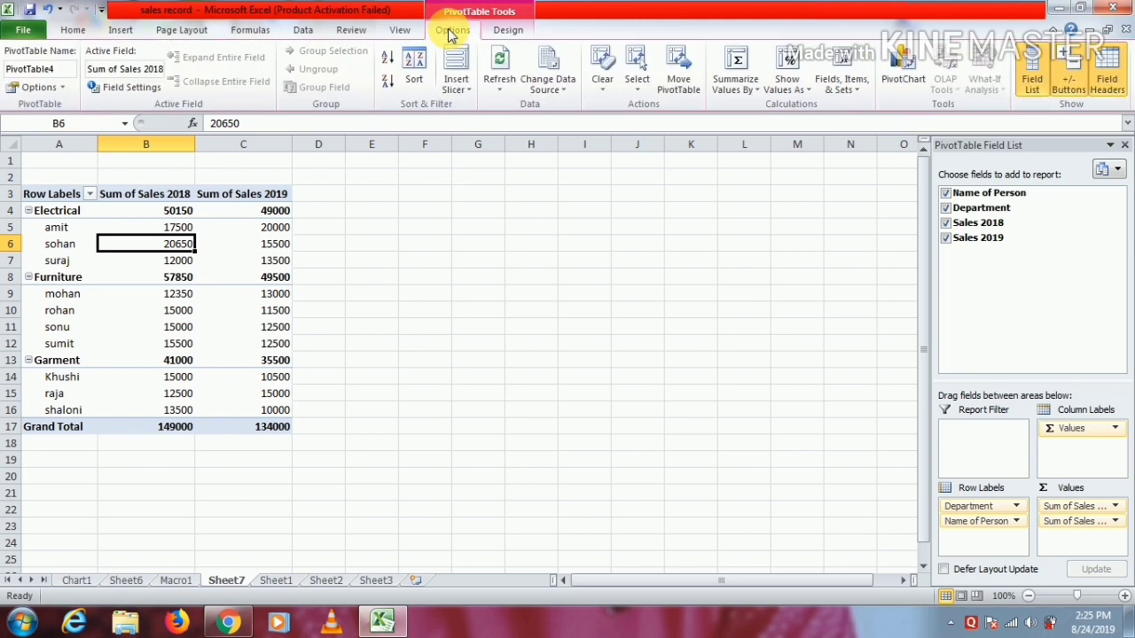
left_click(498, 87)
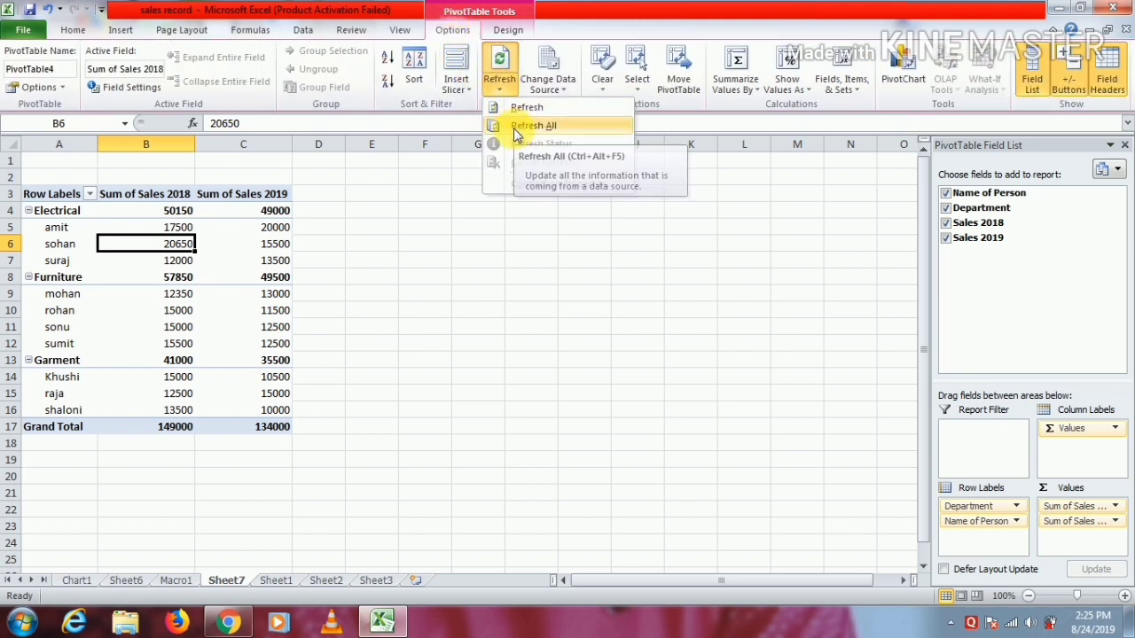
left_click(532, 125)
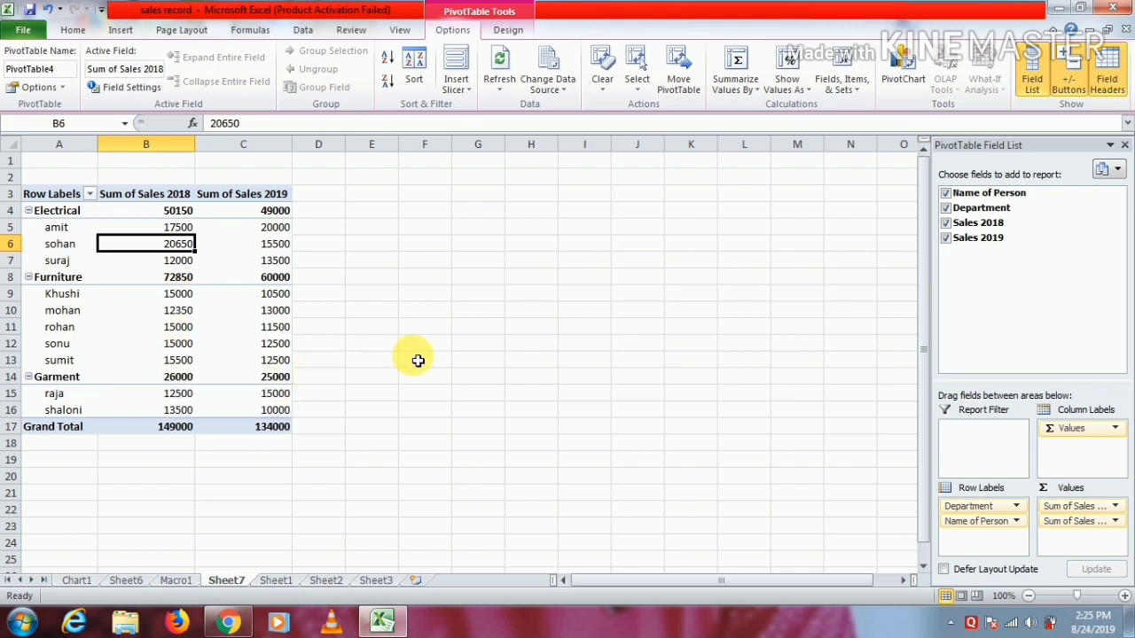
left_click(75, 32)
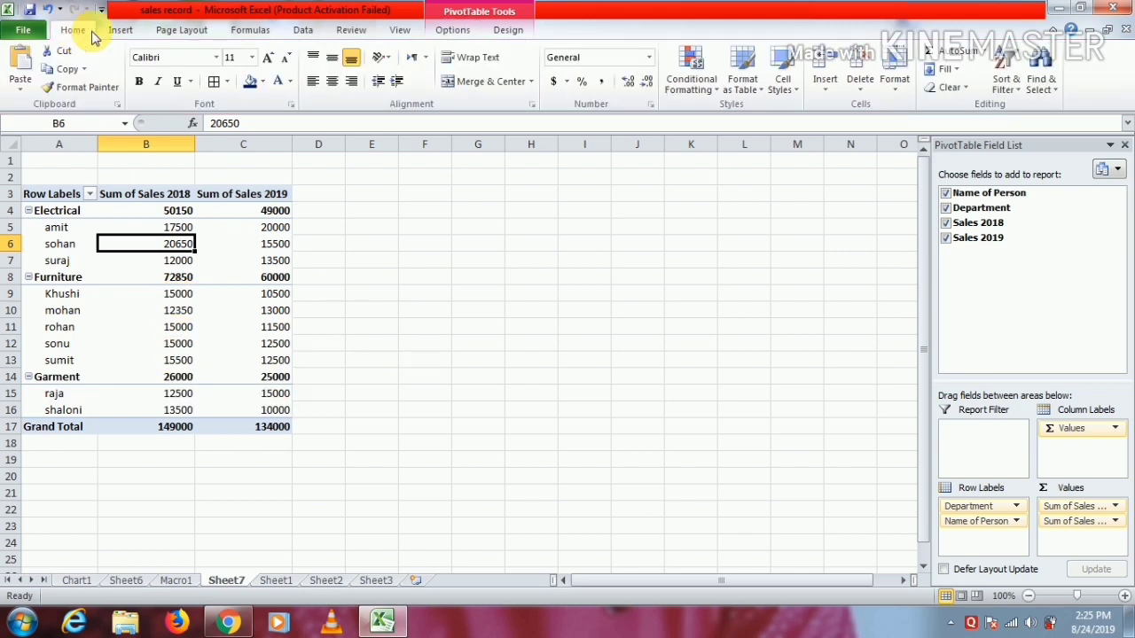
Step: Return to Sheet1, select B10, and dismiss the PivotTable insert choices without inserting anything
left_click(177, 581)
left_click(275, 580)
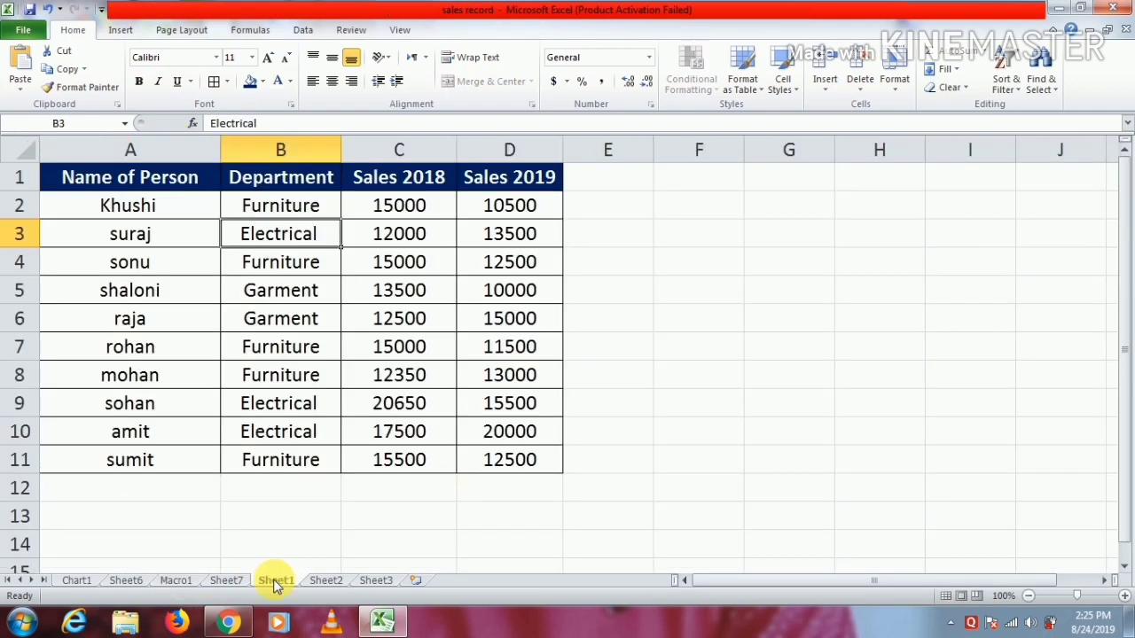
left_click(307, 428)
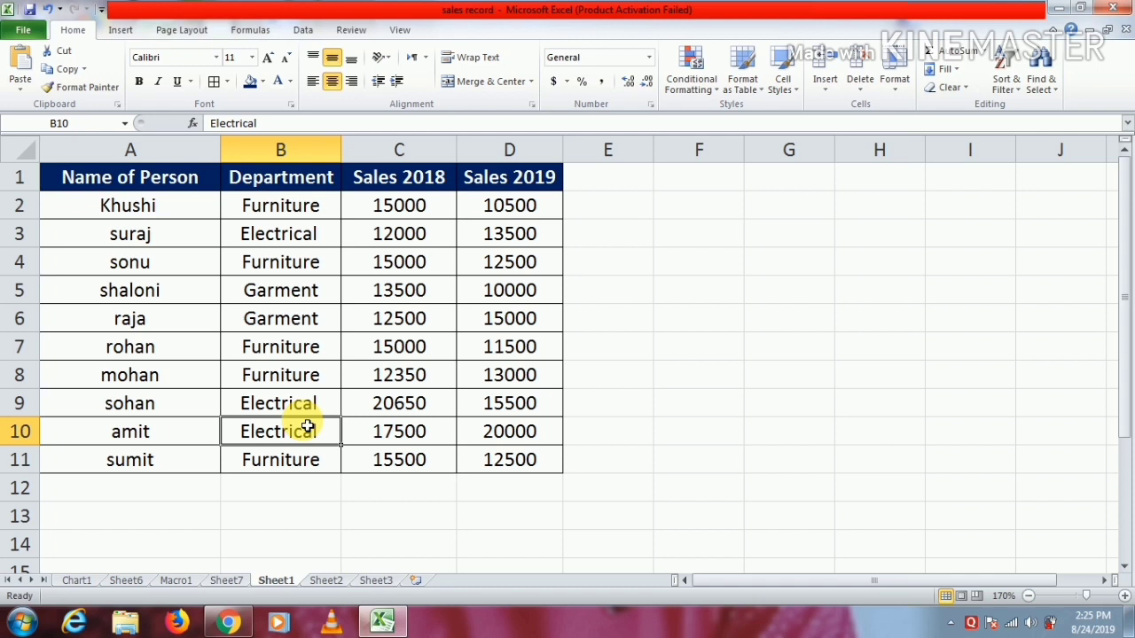
left_click(121, 30)
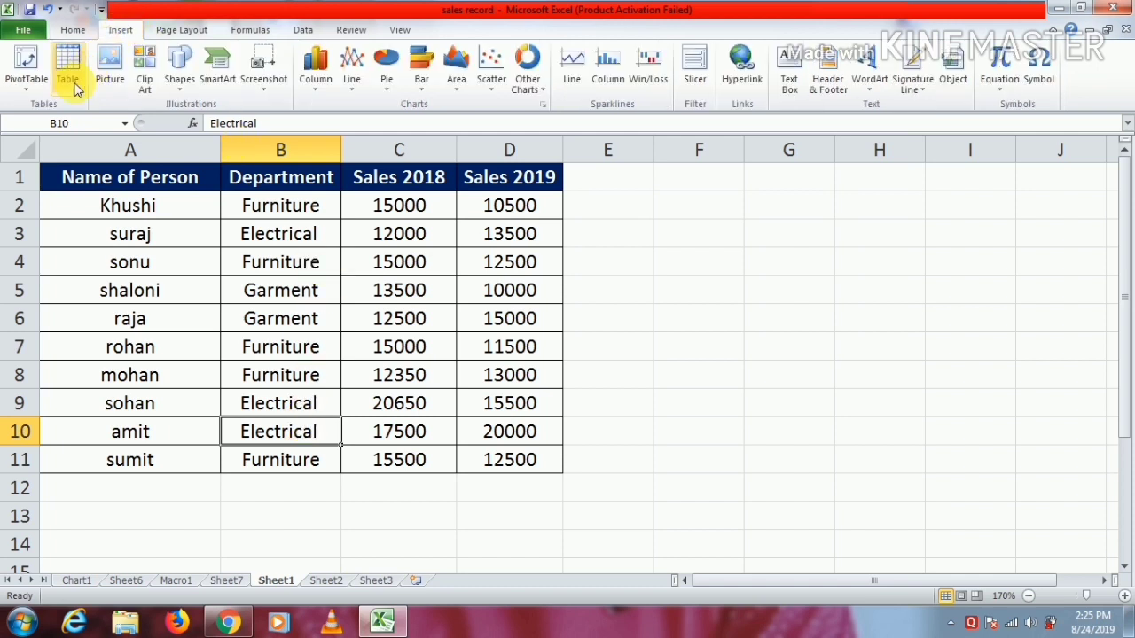
left_click(22, 86)
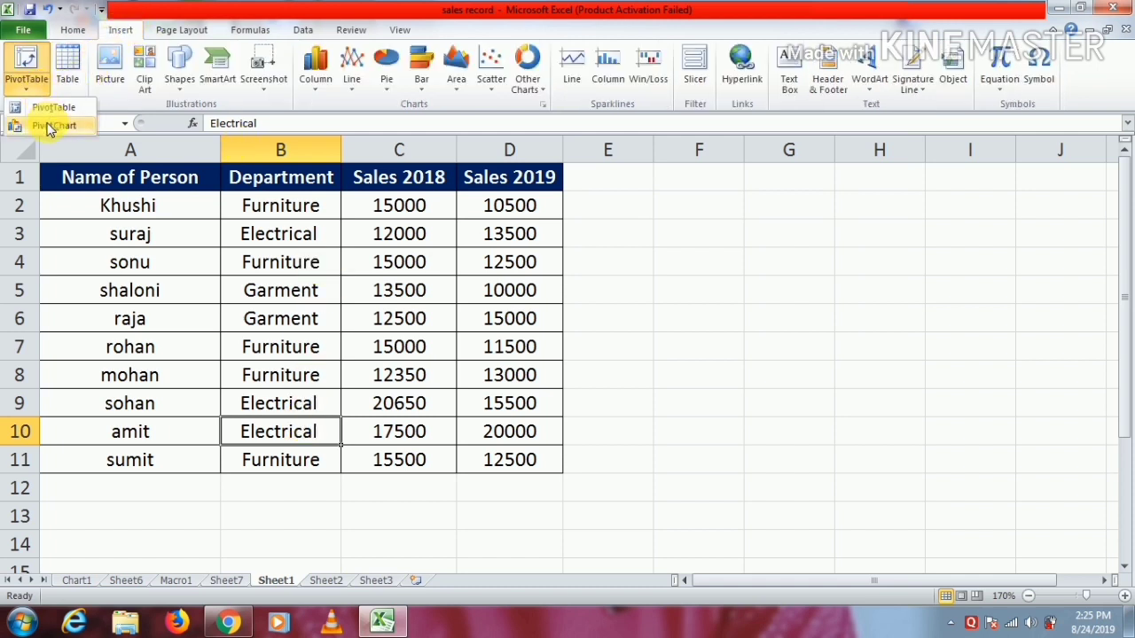
left_click(263, 296)
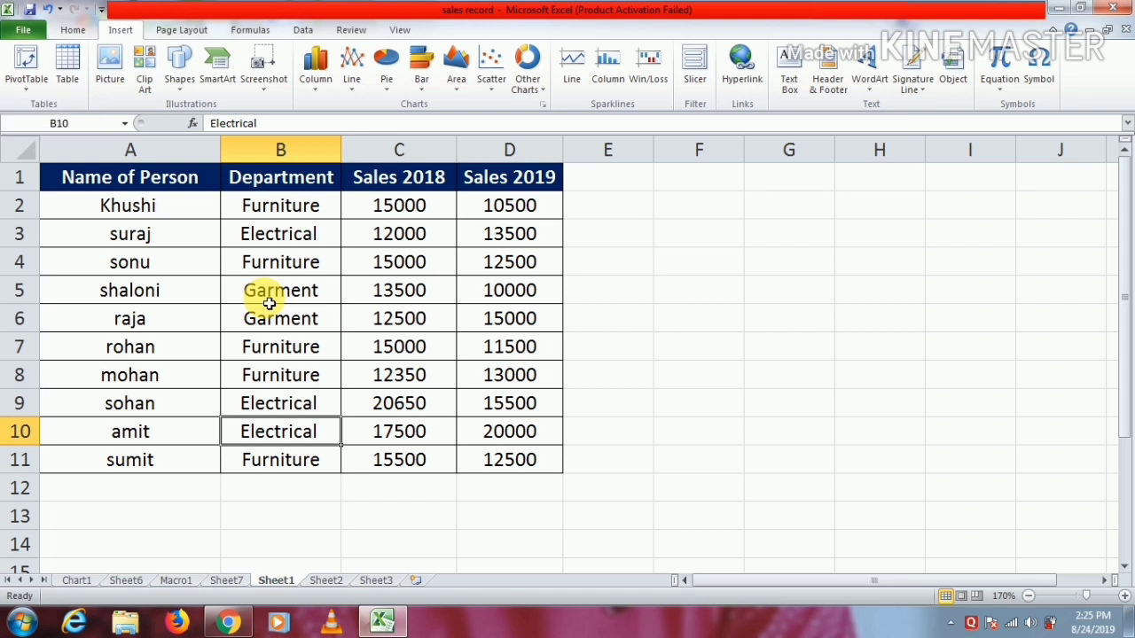